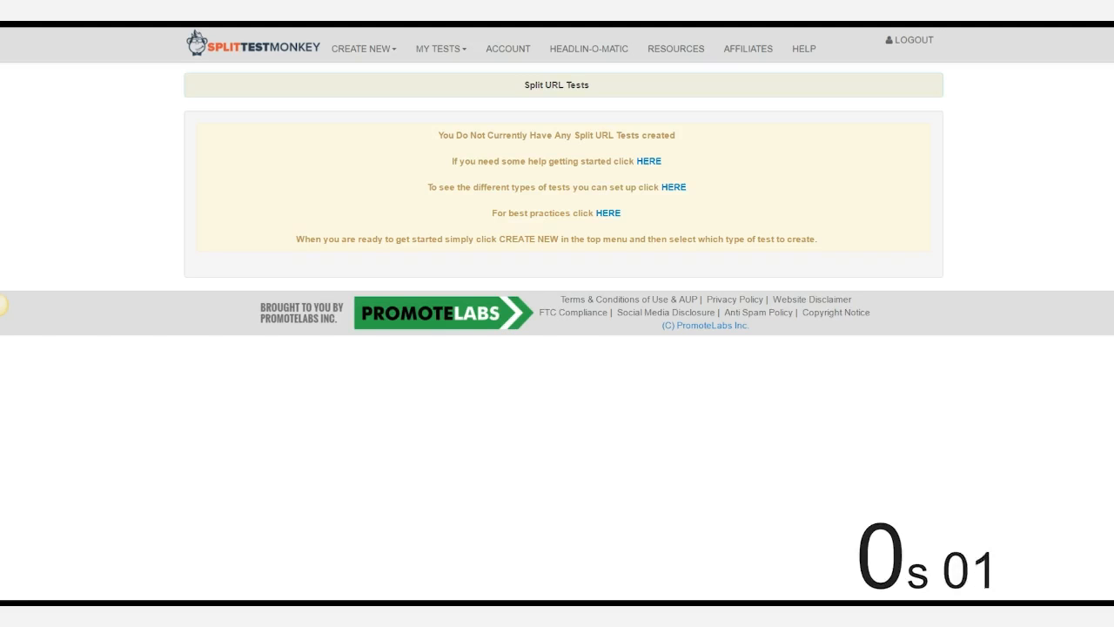
Create a new Split URL test and name it "My Split URL Test".
{"action": "left_click", "coordinate": [376, 49]}
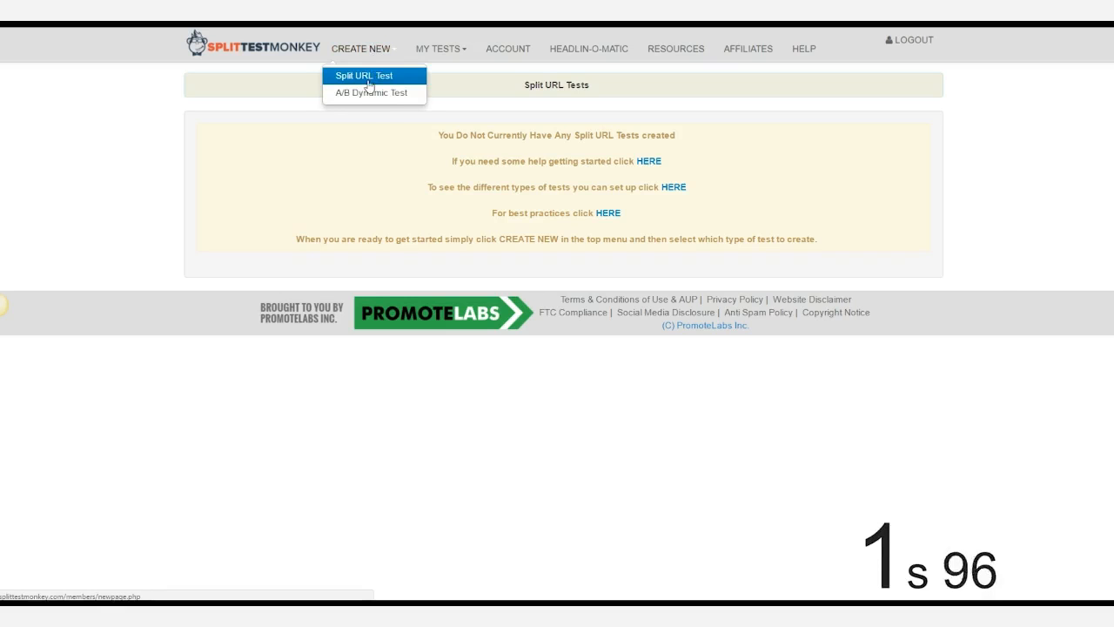
{"action": "left_click", "coordinate": [369, 77]}
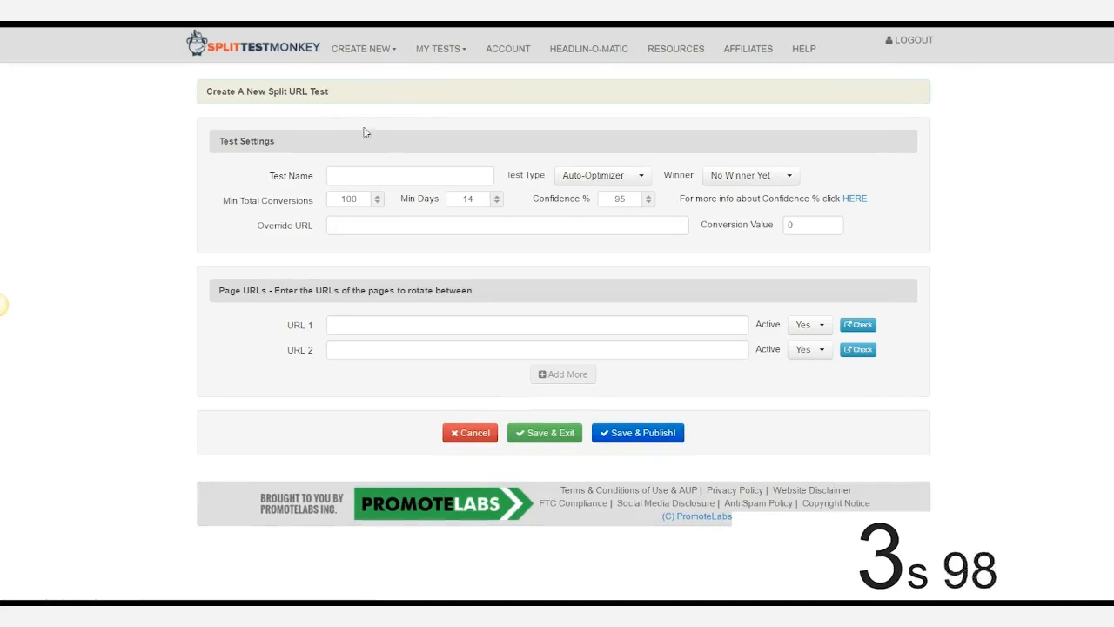
{"action": "left_click", "coordinate": [363, 173]}
{"action": "type", "text": "my"}
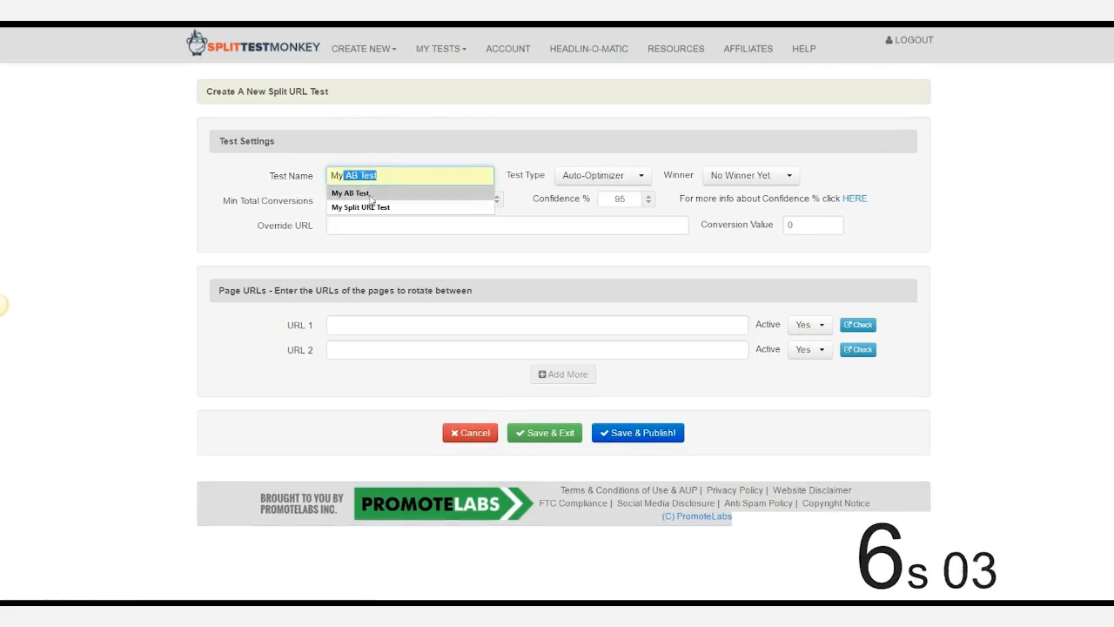
{"action": "left_click", "coordinate": [373, 207]}
Review the available test types and the winner, minimum total conversions and minimum days settings.
{"action": "left_click", "coordinate": [641, 178]}
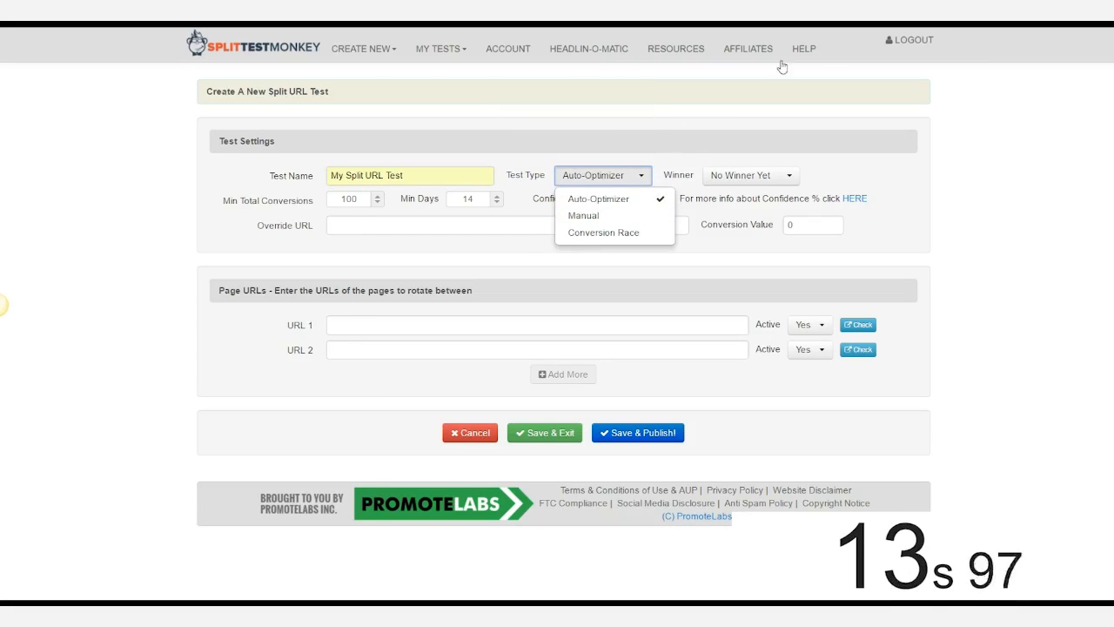
{"action": "left_click", "coordinate": [717, 120]}
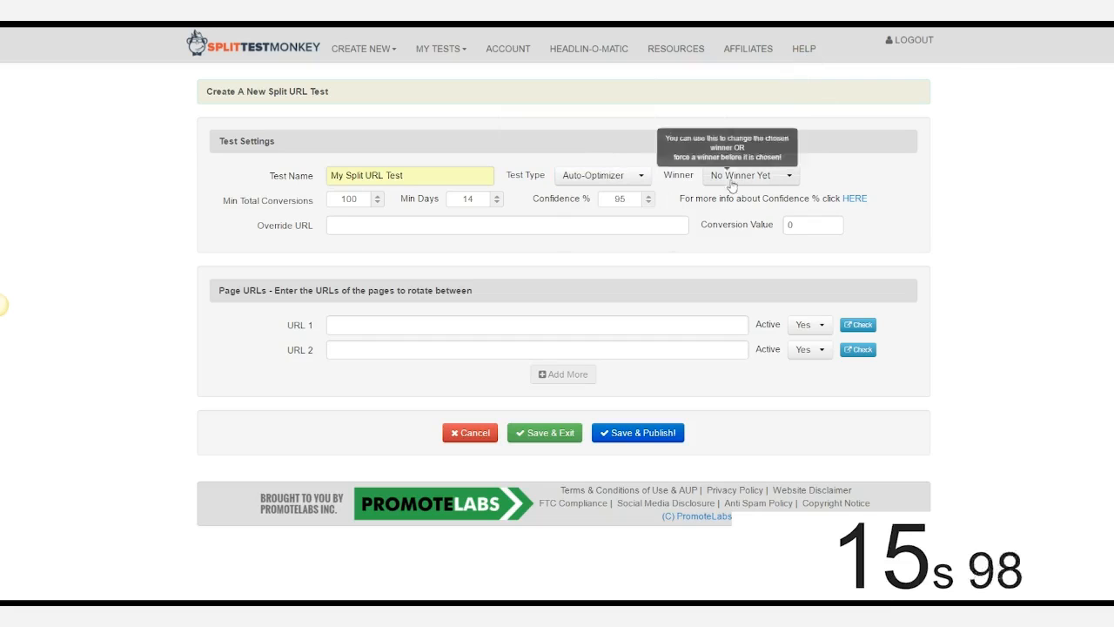
{"action": "left_click_drag", "start_coordinate": [358, 199], "coordinate": [324, 201]}
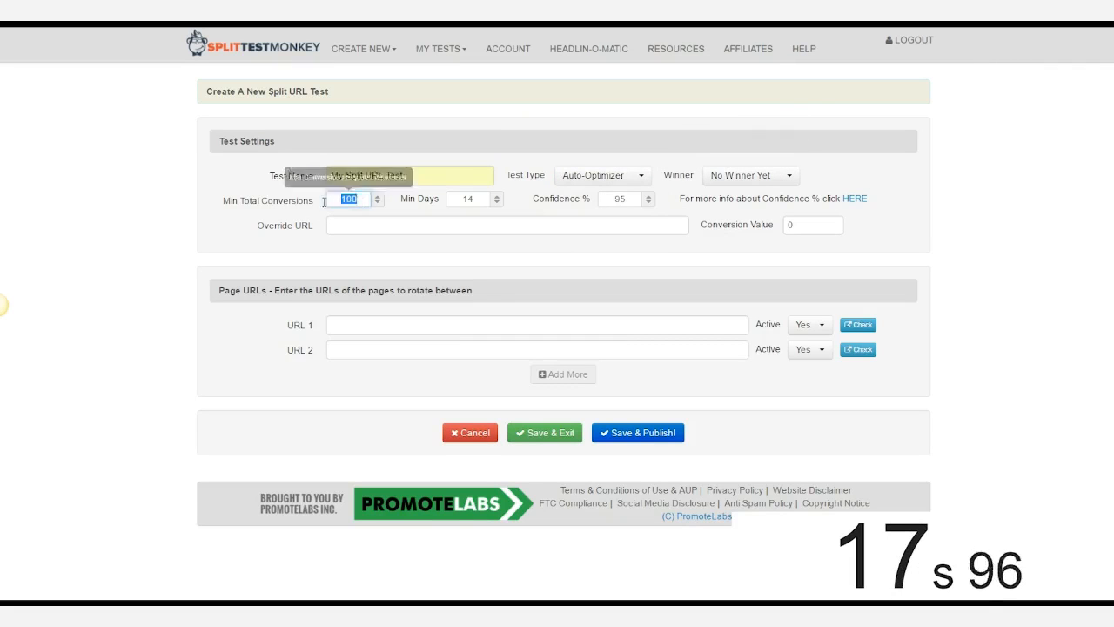
{"action": "left_click_drag", "start_coordinate": [480, 200], "coordinate": [462, 200]}
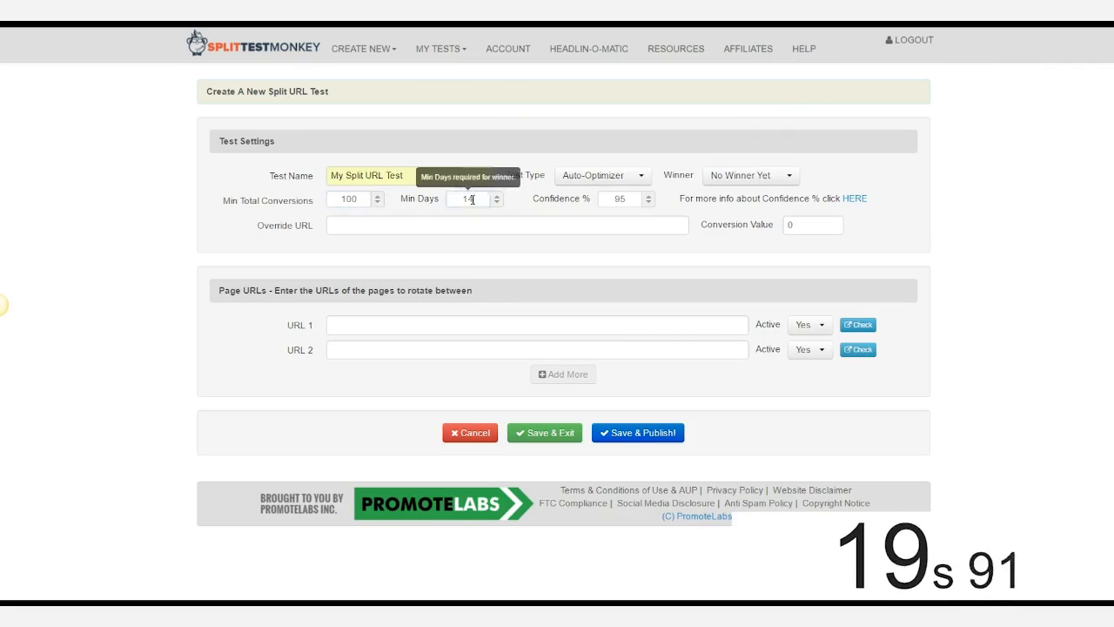
{"action": "left_click", "coordinate": [552, 206]}
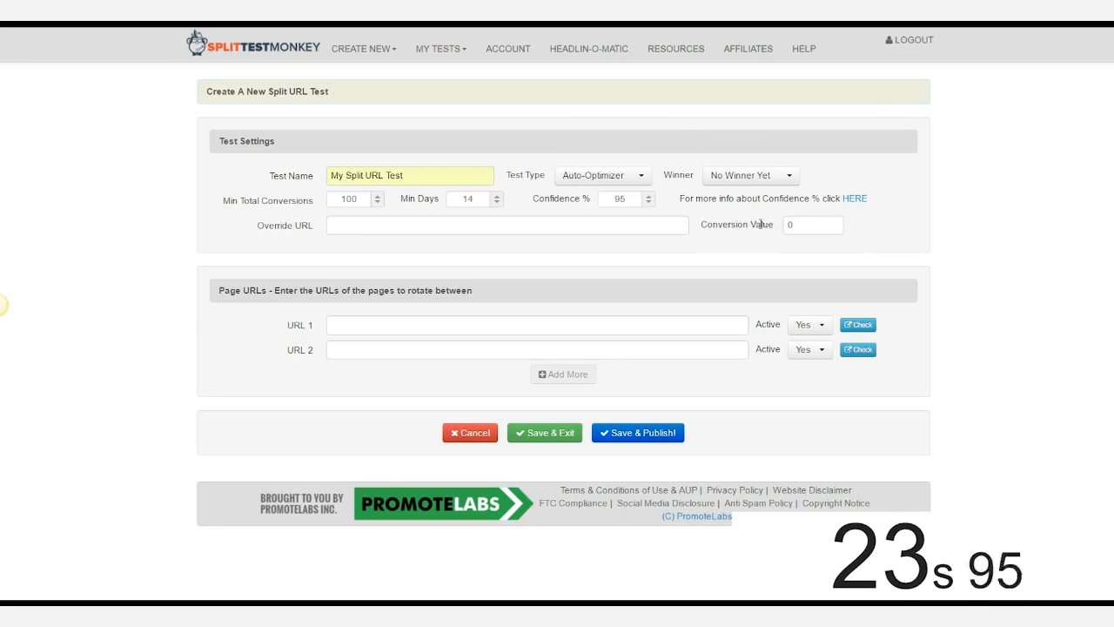
Clear the conversion value so the optional field is empty.
{"action": "double_click", "coordinate": [791, 225]}
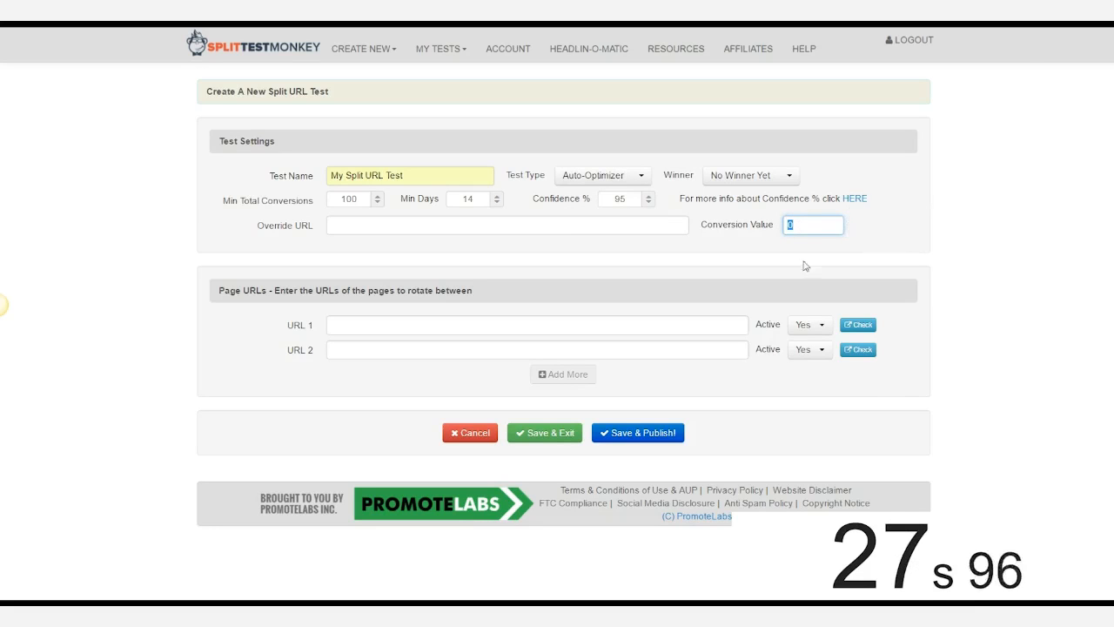
{"action": "type", "text": "10"}
{"action": "key", "text": "BackSpace"}
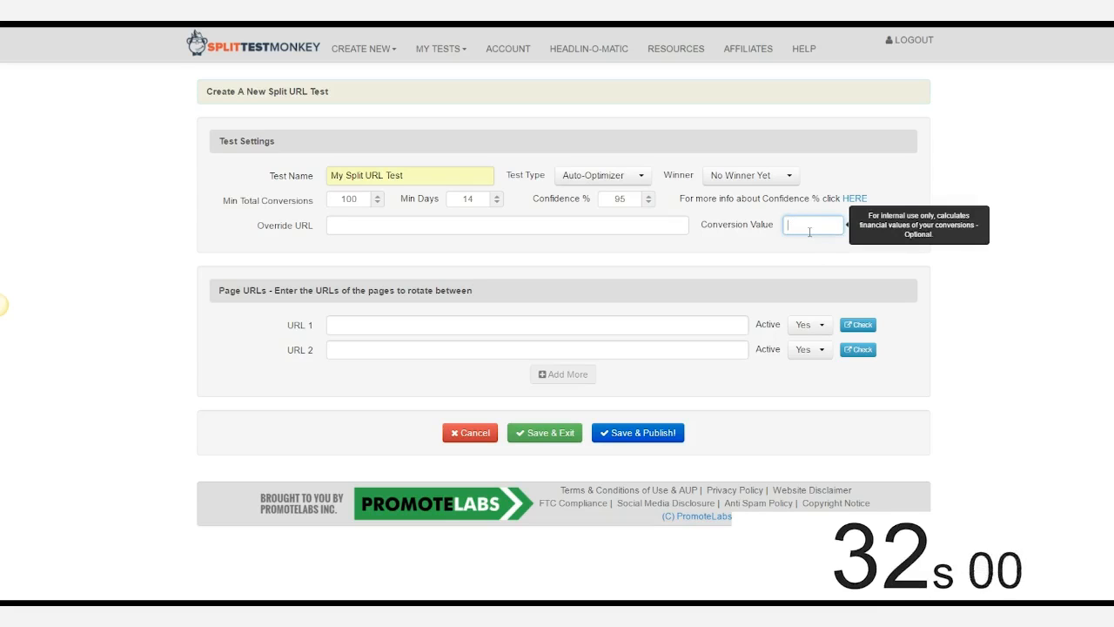
{"action": "left_click", "coordinate": [759, 241]}
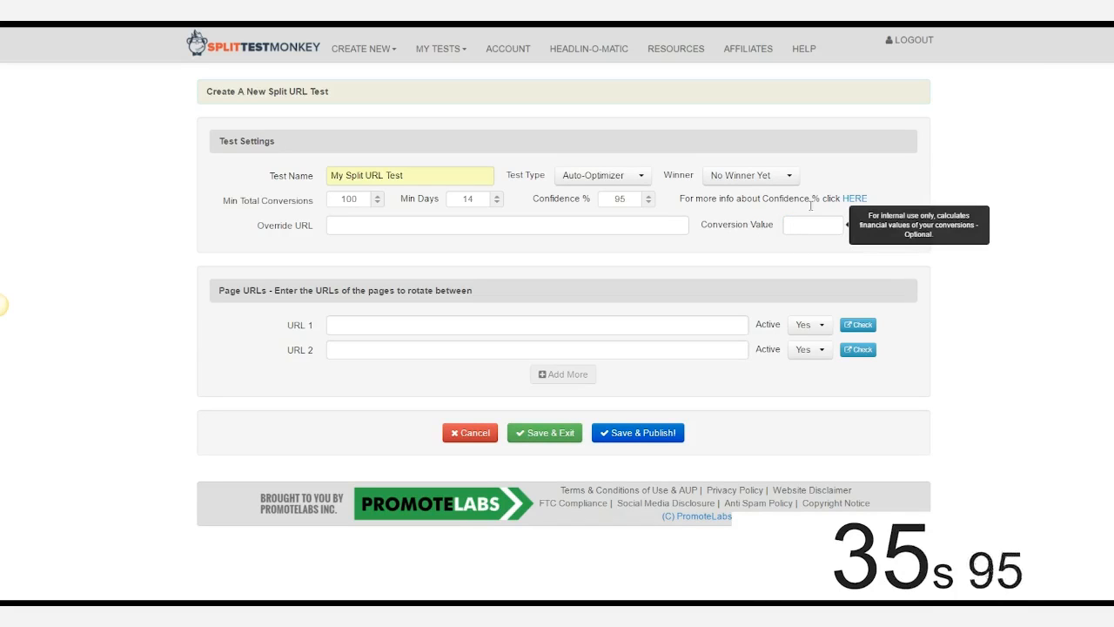
{"action": "left_click", "coordinate": [377, 223]}
{"action": "type", "text": "htt"}
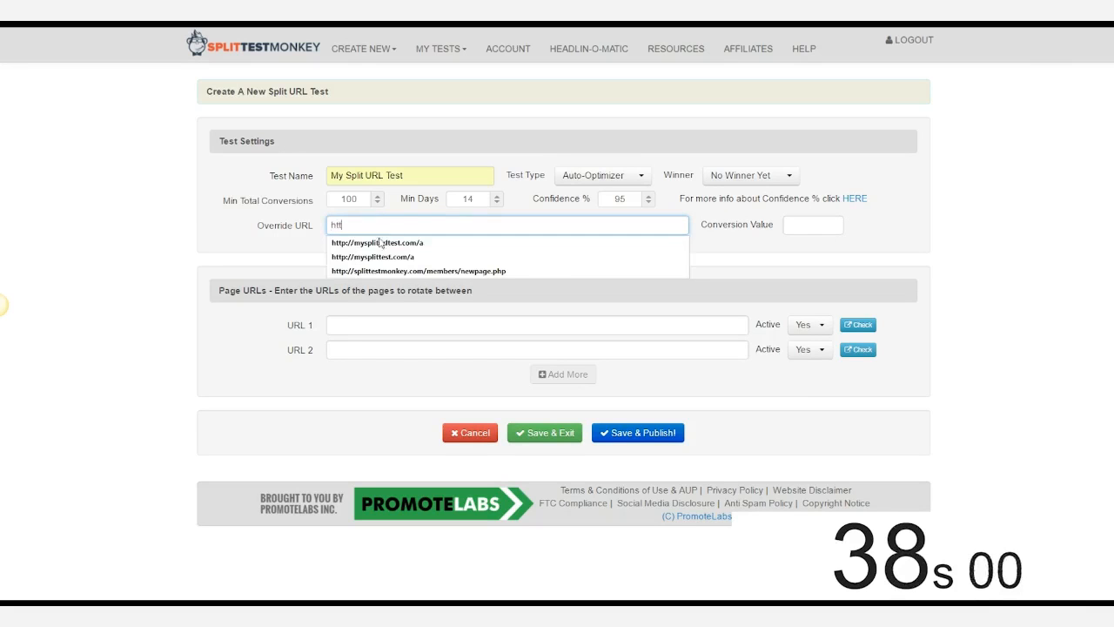
{"action": "left_click", "coordinate": [406, 246]}
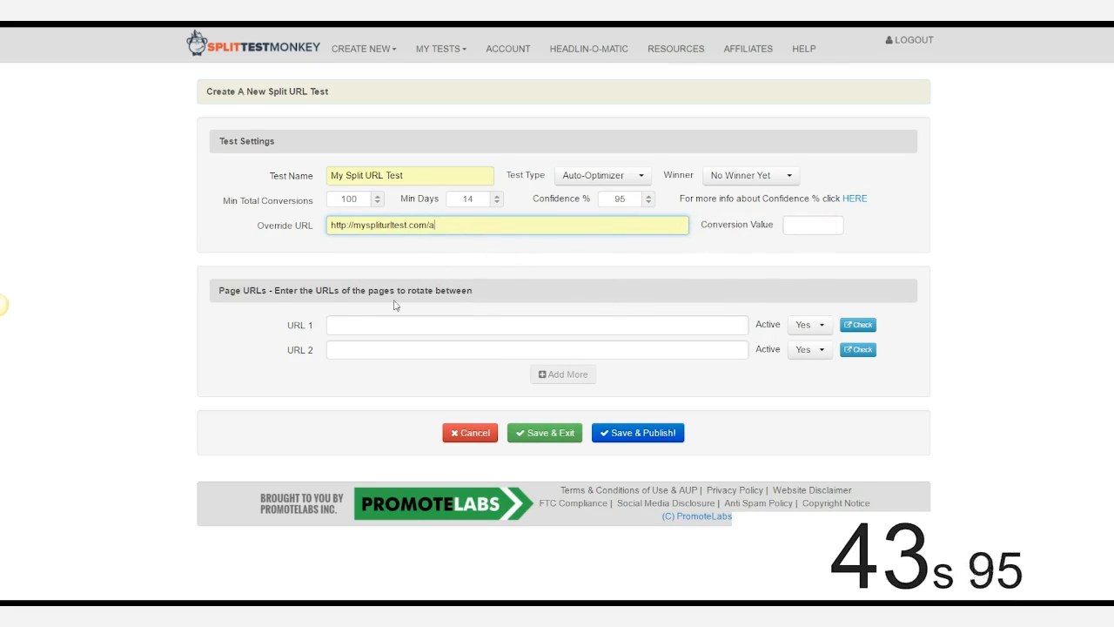
{"action": "left_click", "coordinate": [368, 324]}
{"action": "type", "text": "http://mysplitURLTest.com/A"}
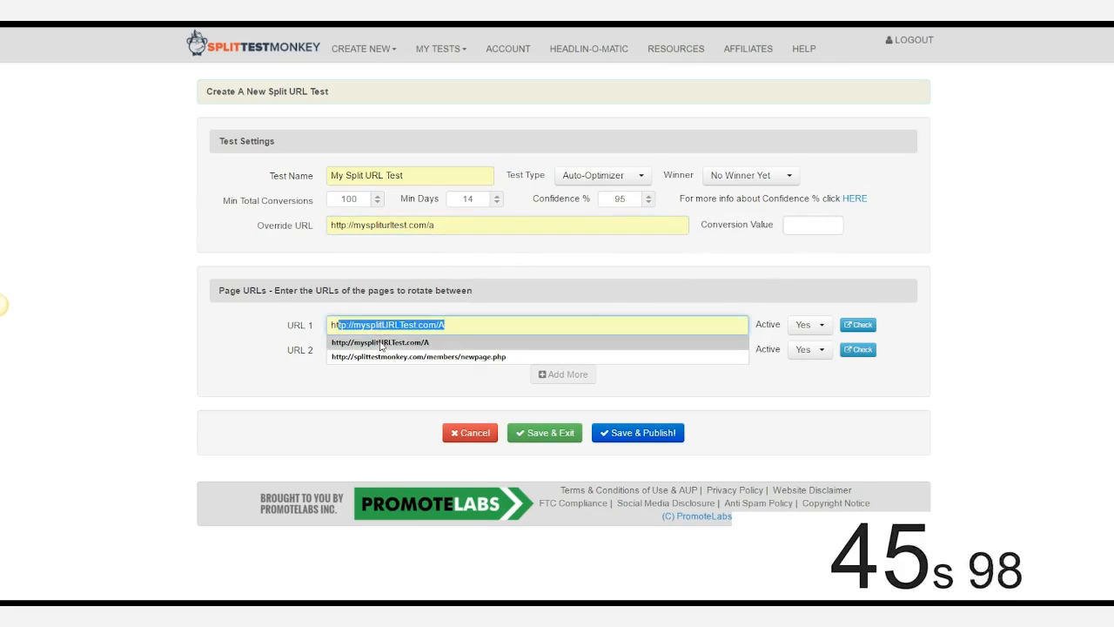
{"action": "left_click", "coordinate": [381, 343]}
{"action": "left_click", "coordinate": [397, 348]}
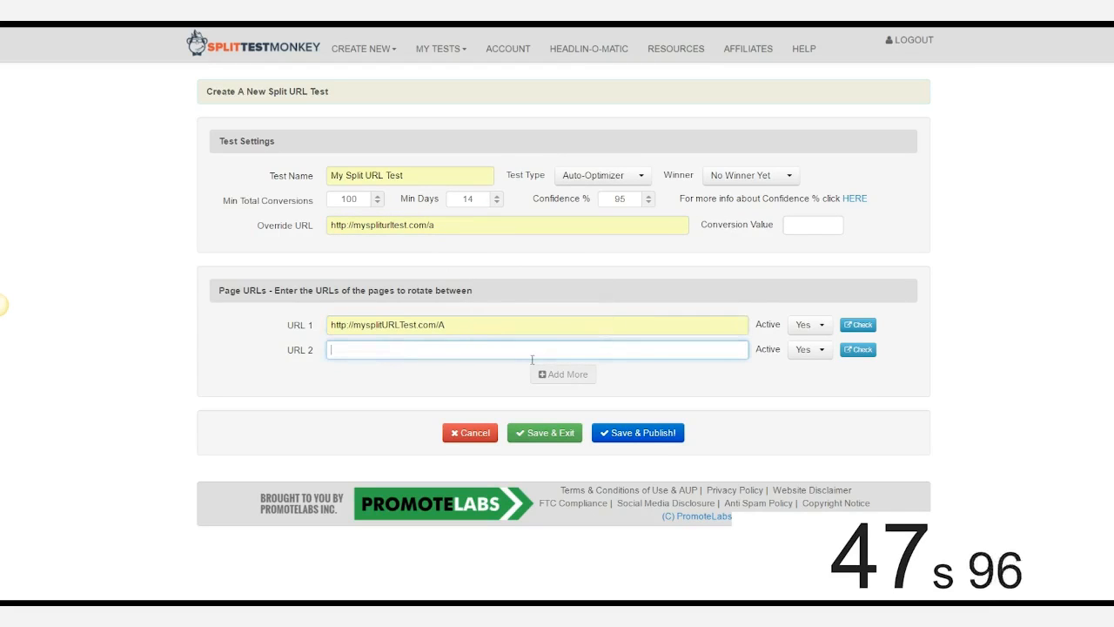
{"action": "type", "text": "ht"}
{"action": "left_click", "coordinate": [427, 372]}
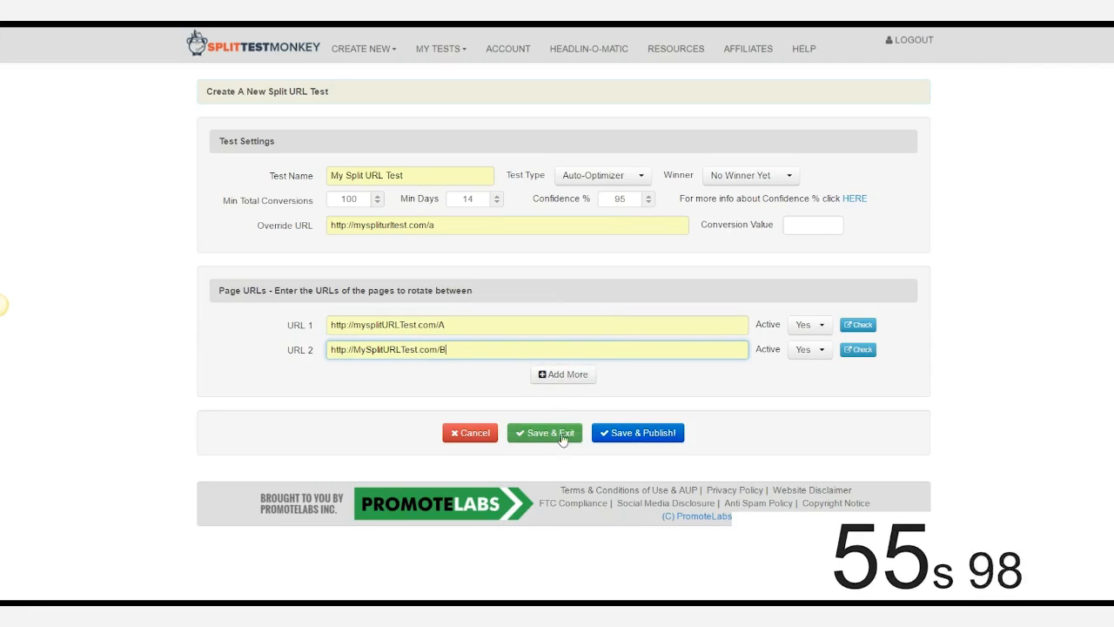
Save and publish the split URL test, and copy its conversion snippet.
{"action": "left_click", "coordinate": [633, 432]}
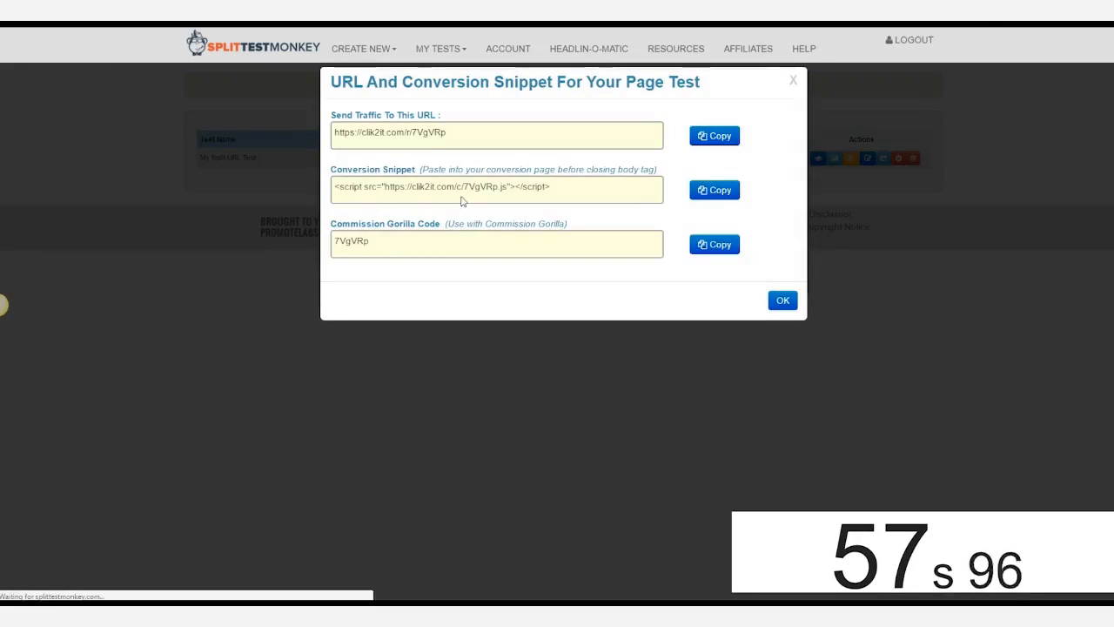
{"action": "left_click_drag", "start_coordinate": [461, 137], "coordinate": [334, 141]}
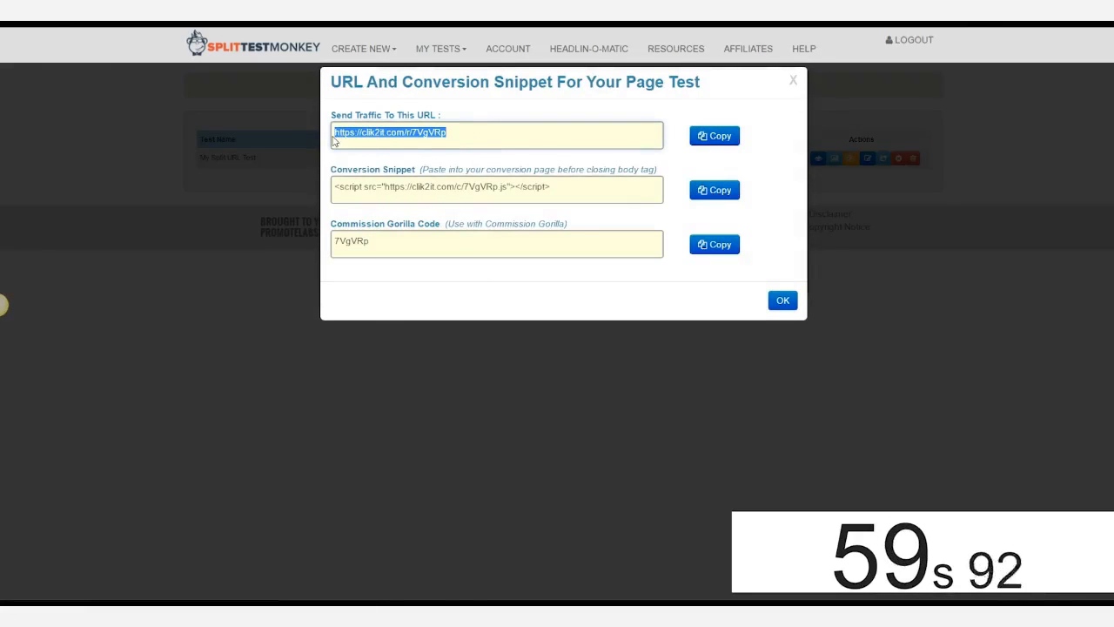
{"action": "left_click_drag", "start_coordinate": [549, 188], "coordinate": [336, 189]}
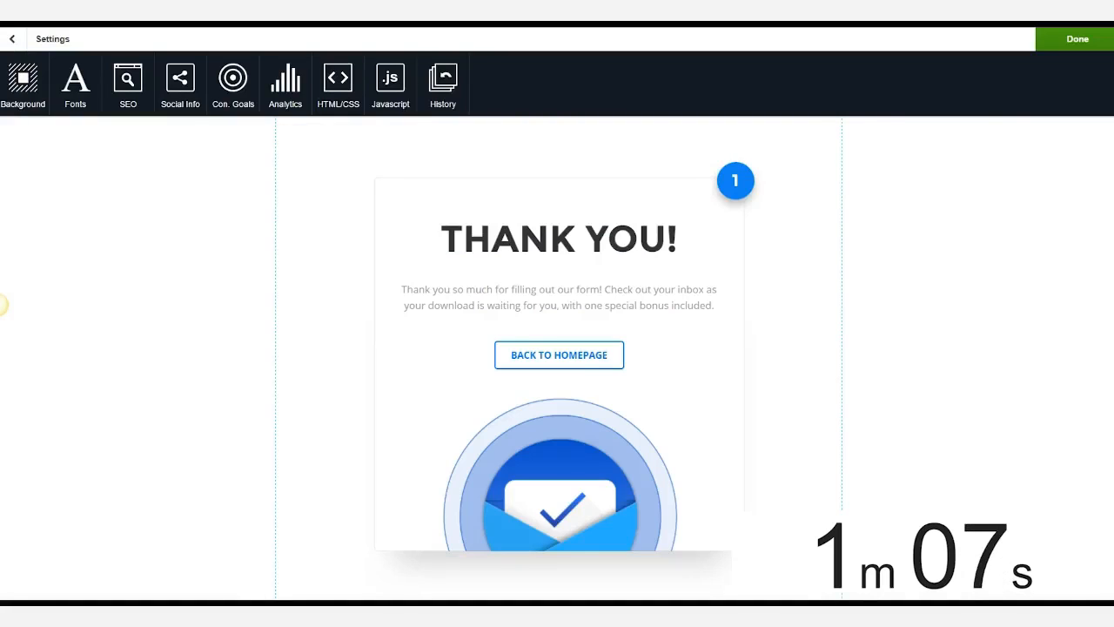
{"action": "left_click", "coordinate": [390, 83]}
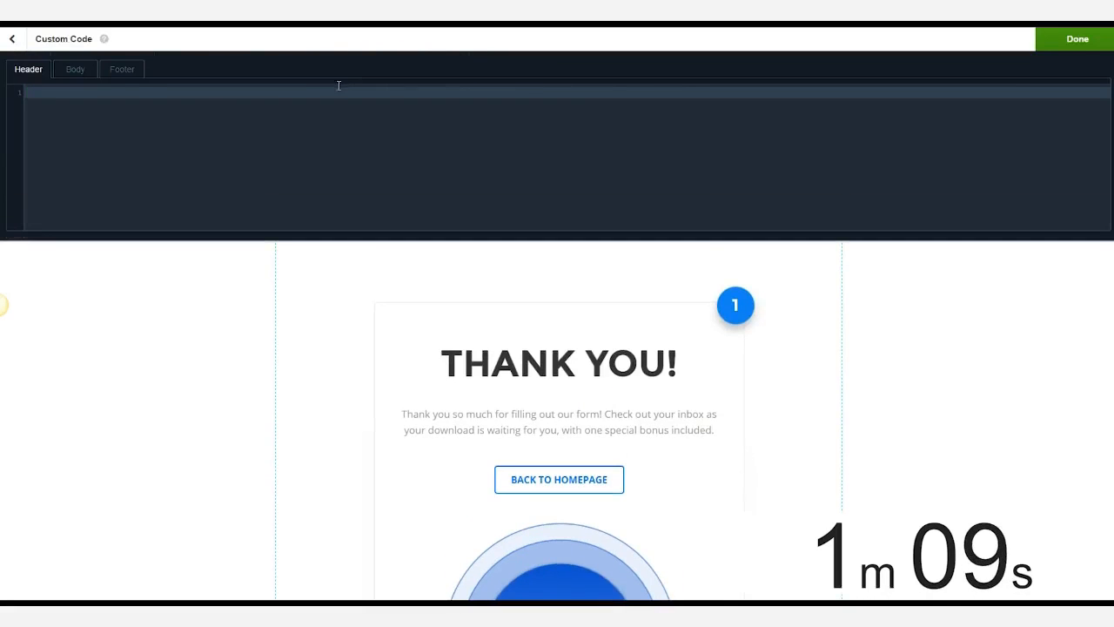
{"action": "left_click", "coordinate": [76, 69]}
{"action": "left_click", "coordinate": [119, 91]}
{"action": "type", "text": "<script src=\"https://lk2it.com/c/7VgVRp.js\"></script>"}
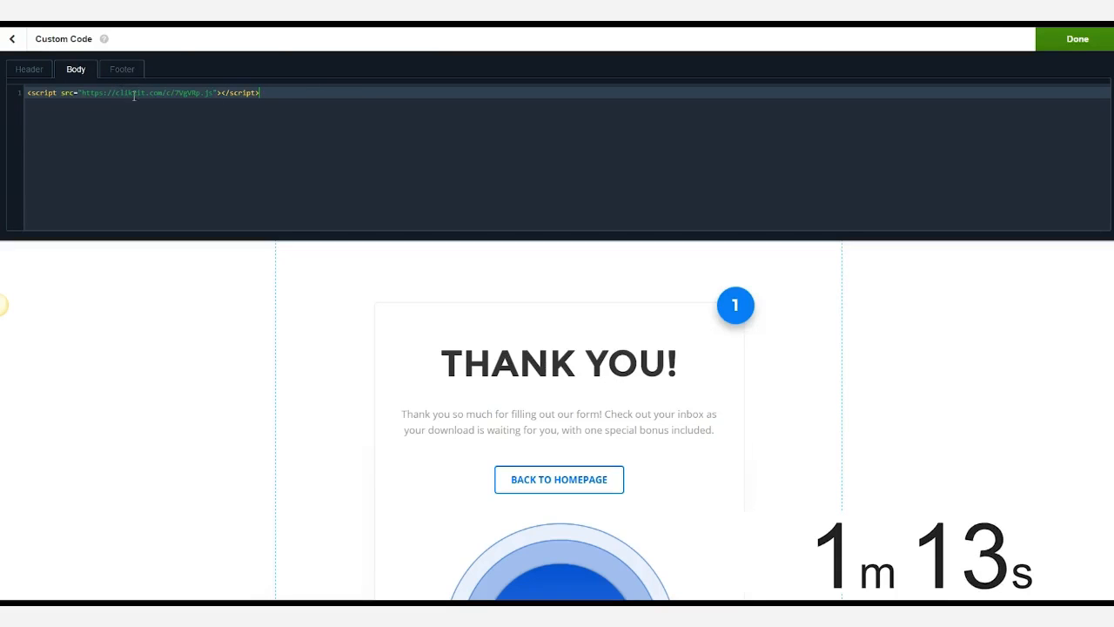
{"action": "left_click", "coordinate": [1073, 40]}
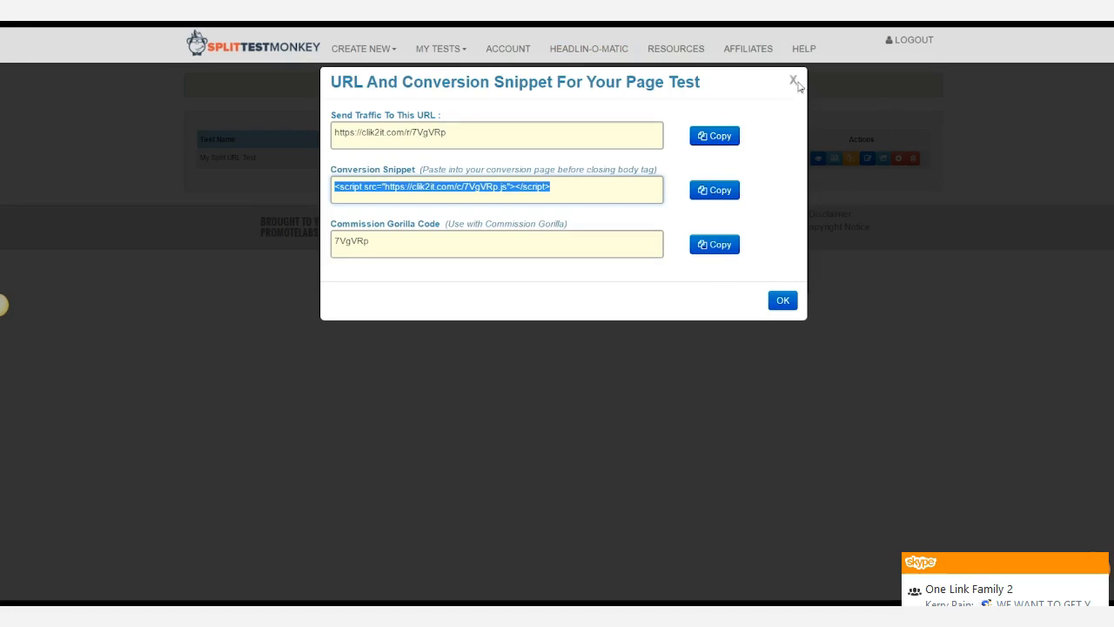
Close the snippet window in Split Test Monkey and create a new A/B Dynamic test named "My AB Test".
{"action": "left_click", "coordinate": [793, 80]}
{"action": "left_click", "coordinate": [379, 53]}
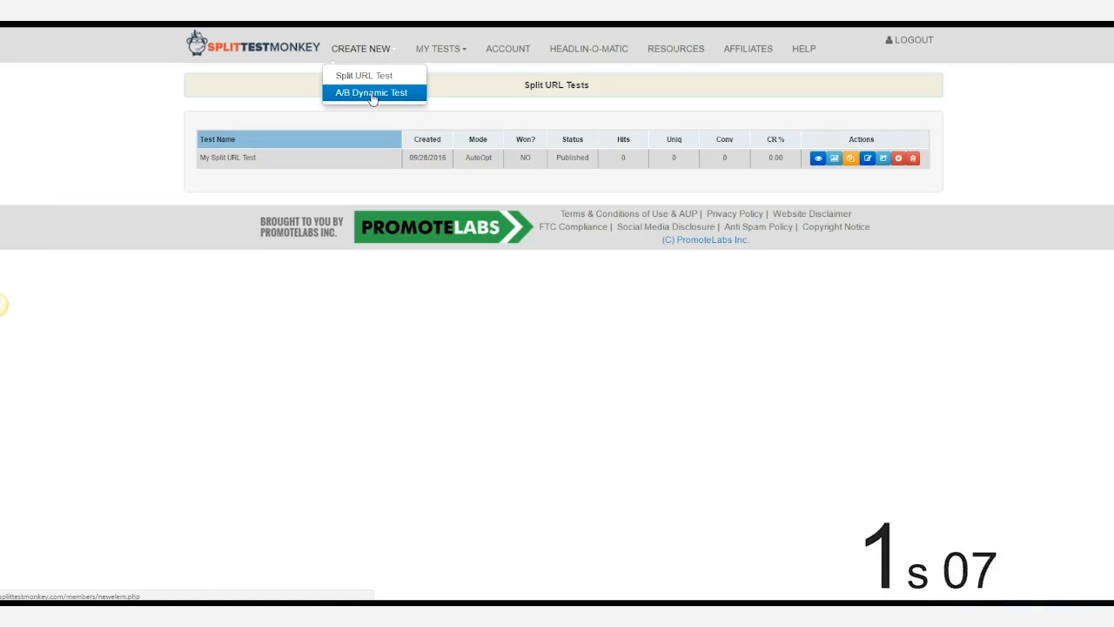
{"action": "left_click", "coordinate": [379, 94]}
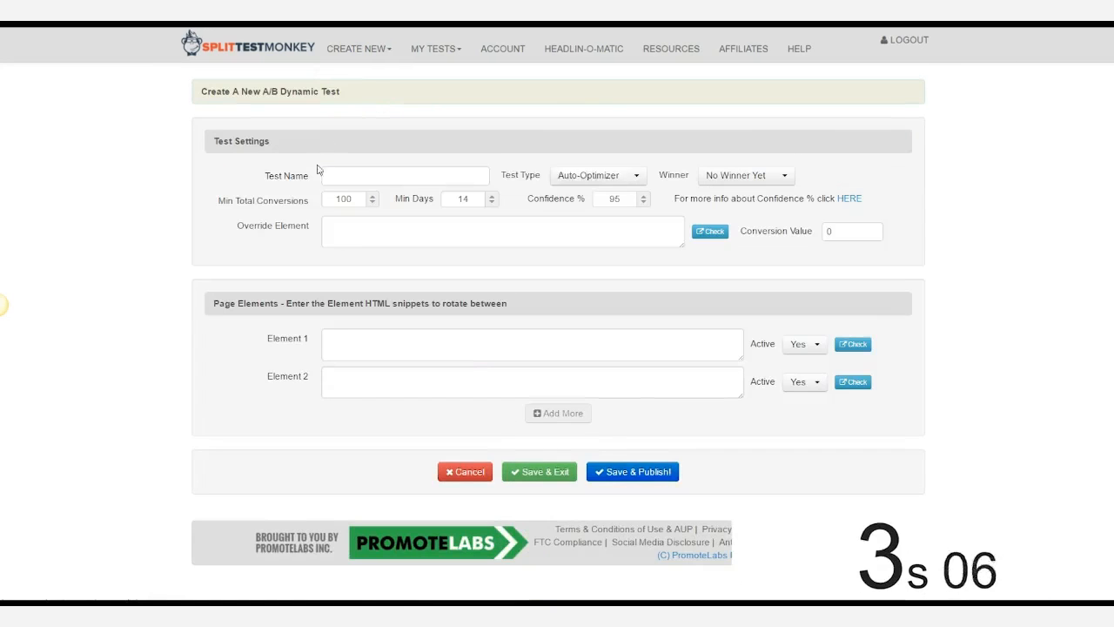
{"action": "type", "text": "My"}
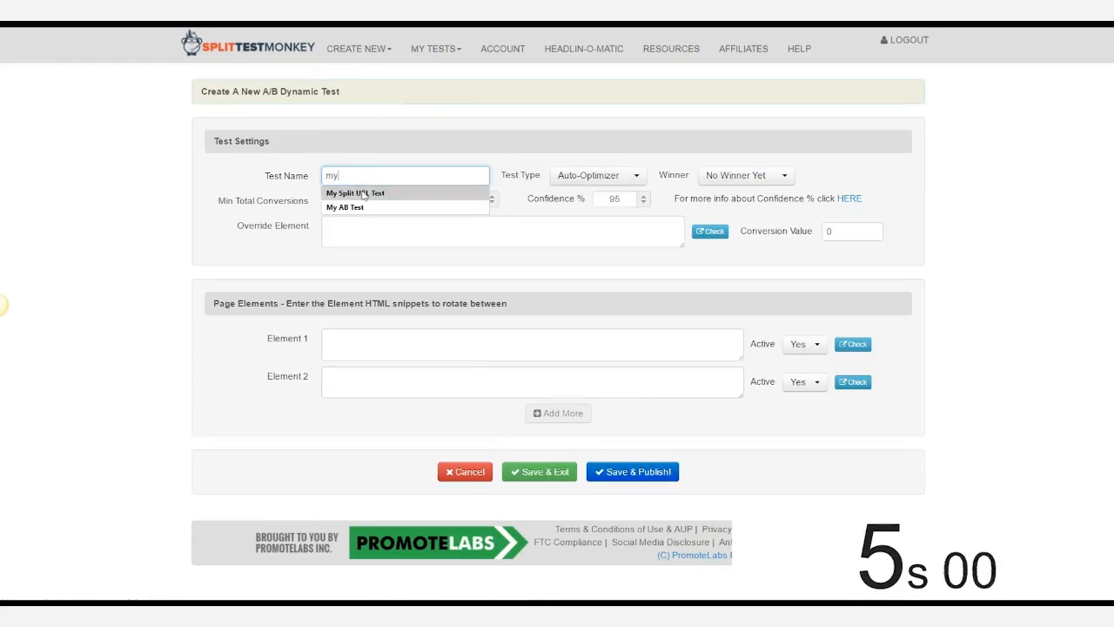
{"action": "left_click", "coordinate": [362, 207]}
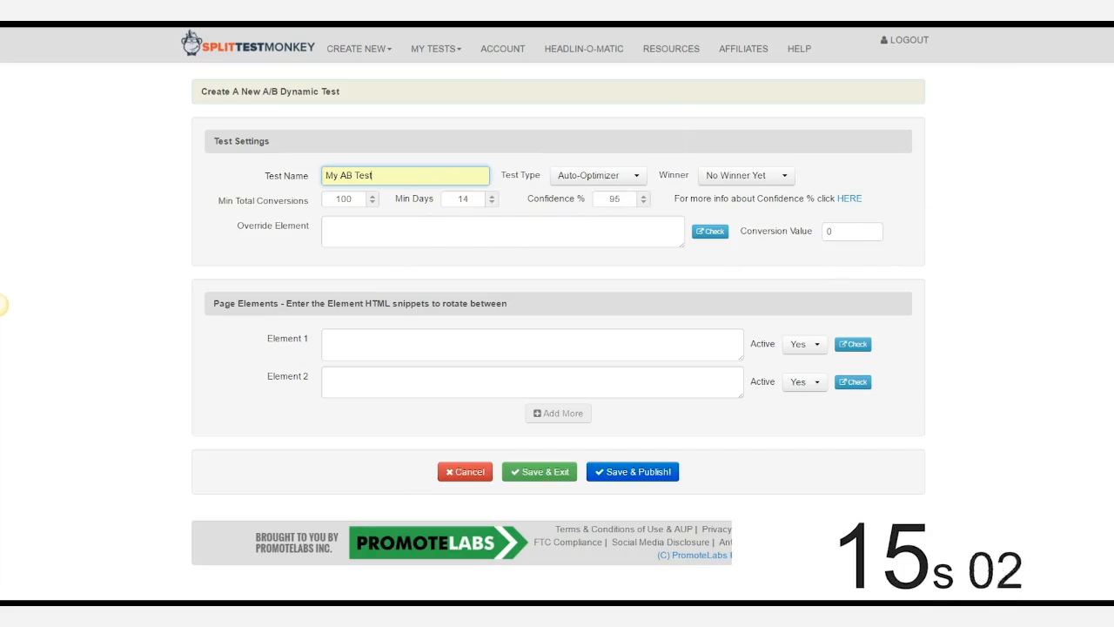
Copy the linked-image HTML from Notepad into the Override Element and enlarge that field to show all the code.
{"action": "key", "text": "alt+Tab"}
{"action": "left_click", "coordinate": [745, 259]}
{"action": "left_click_drag", "start_coordinate": [721, 242], "coordinate": [658, 159]}
{"action": "key", "text": "ctrl+c"}
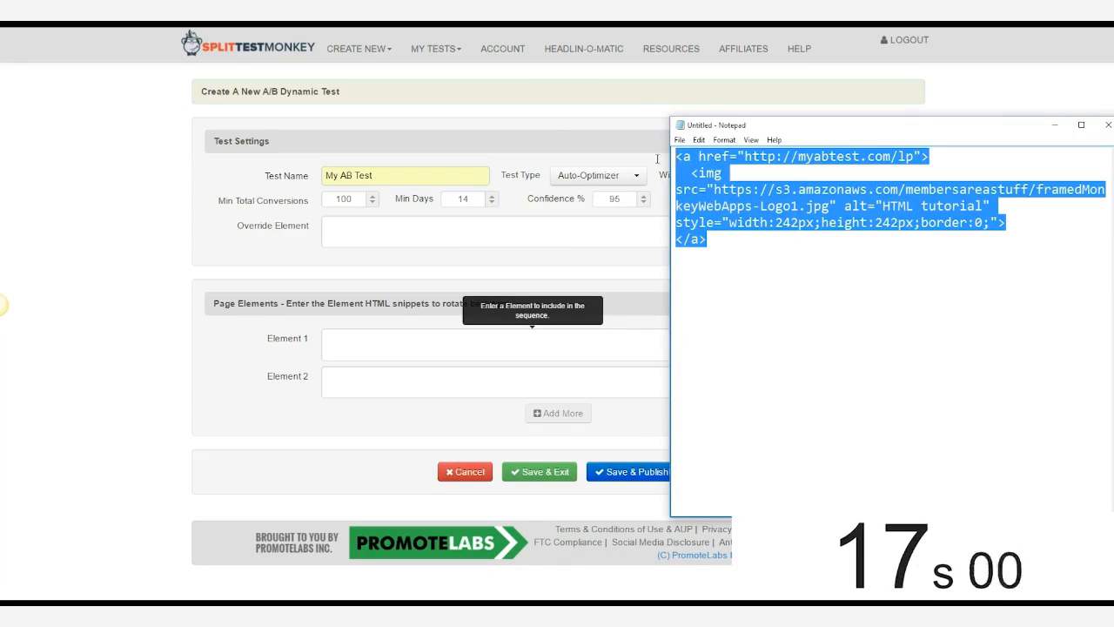
{"action": "left_click", "coordinate": [407, 245]}
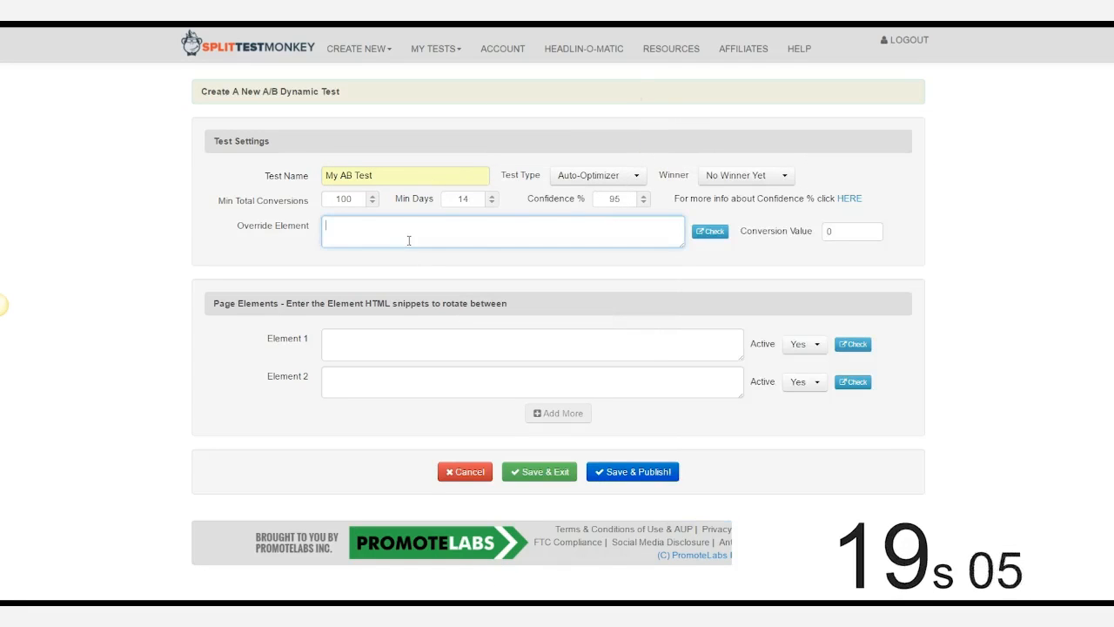
{"action": "key", "text": "ctrl+v"}
{"action": "left_click_drag", "start_coordinate": [682, 244], "coordinate": [685, 288]}
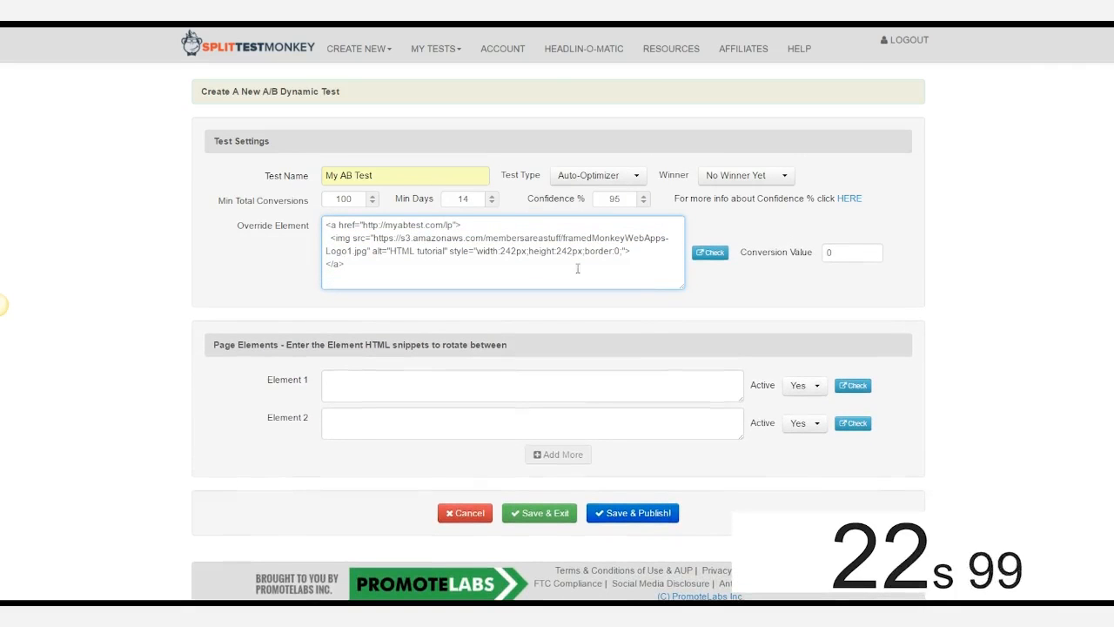
Copy the override element's HTML code into Element 1.
{"action": "key", "text": "ctrl+a"}
{"action": "key", "text": "ctrl+c"}
{"action": "left_click", "coordinate": [400, 253]}
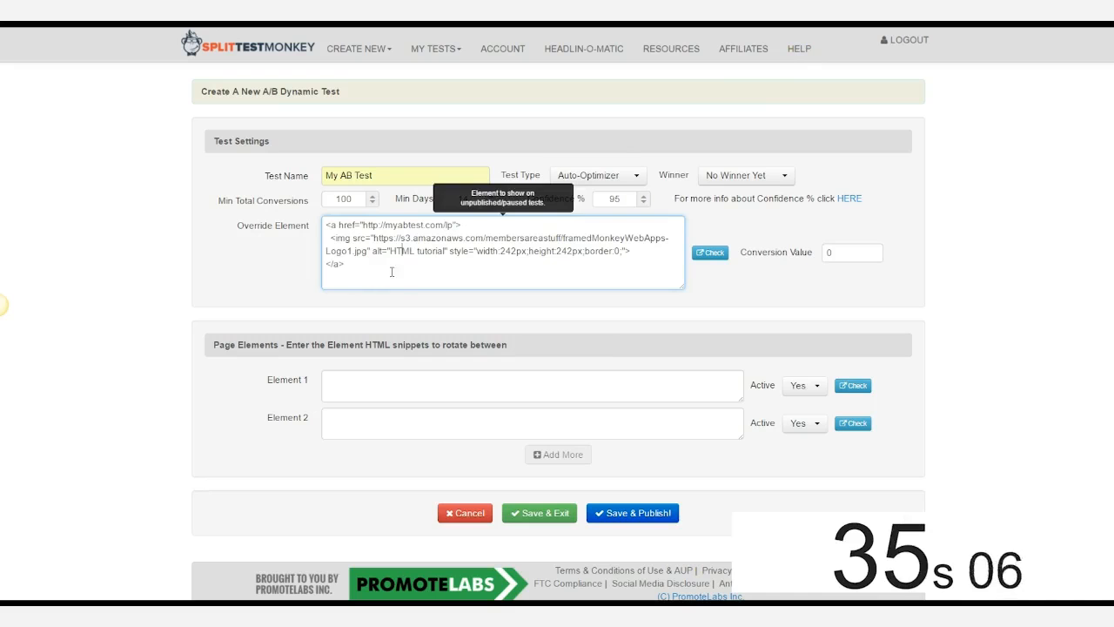
{"action": "left_click", "coordinate": [364, 275]}
{"action": "left_click", "coordinate": [361, 371]}
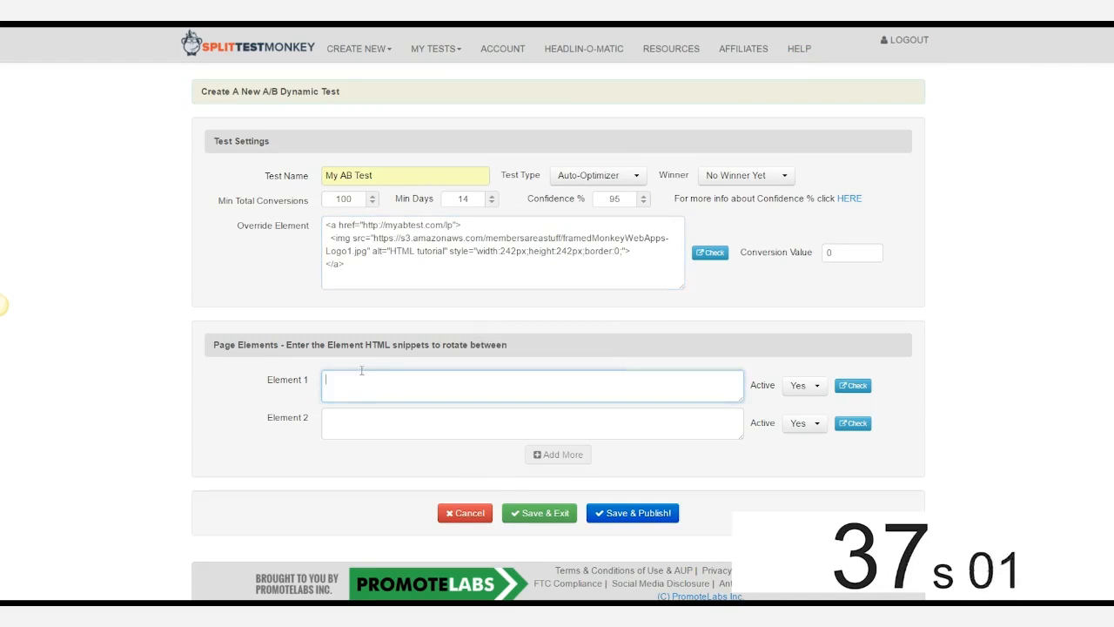
{"action": "key", "text": "ctrl+v"}
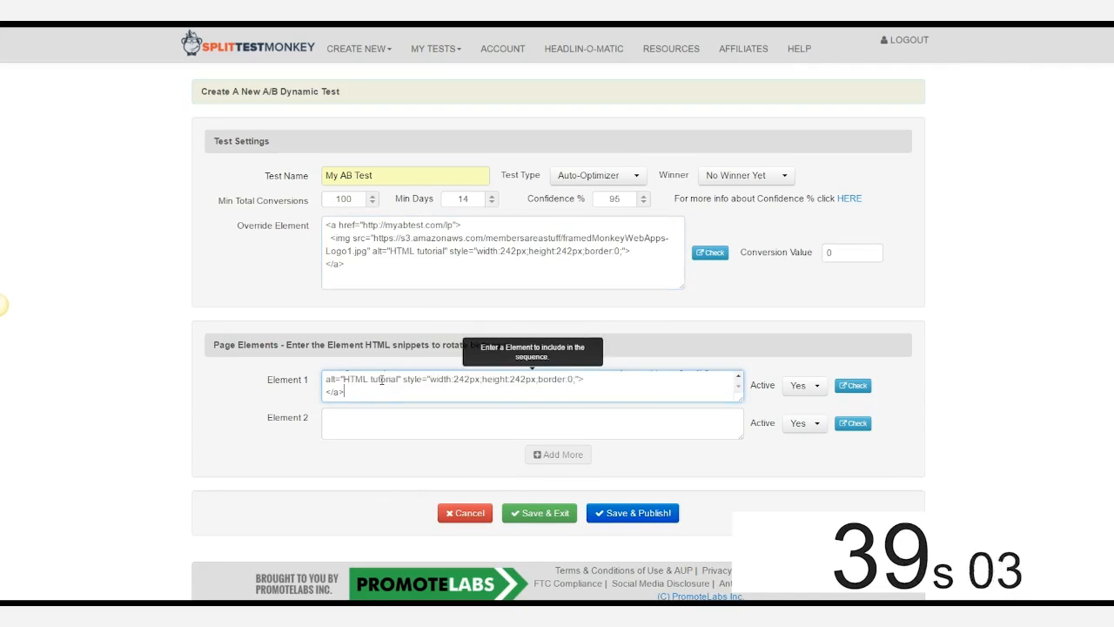
Paste the same HTML into Element 2, enlarge its field, and change the image file name to end in Logo2.jpg.
{"action": "left_click", "coordinate": [510, 424]}
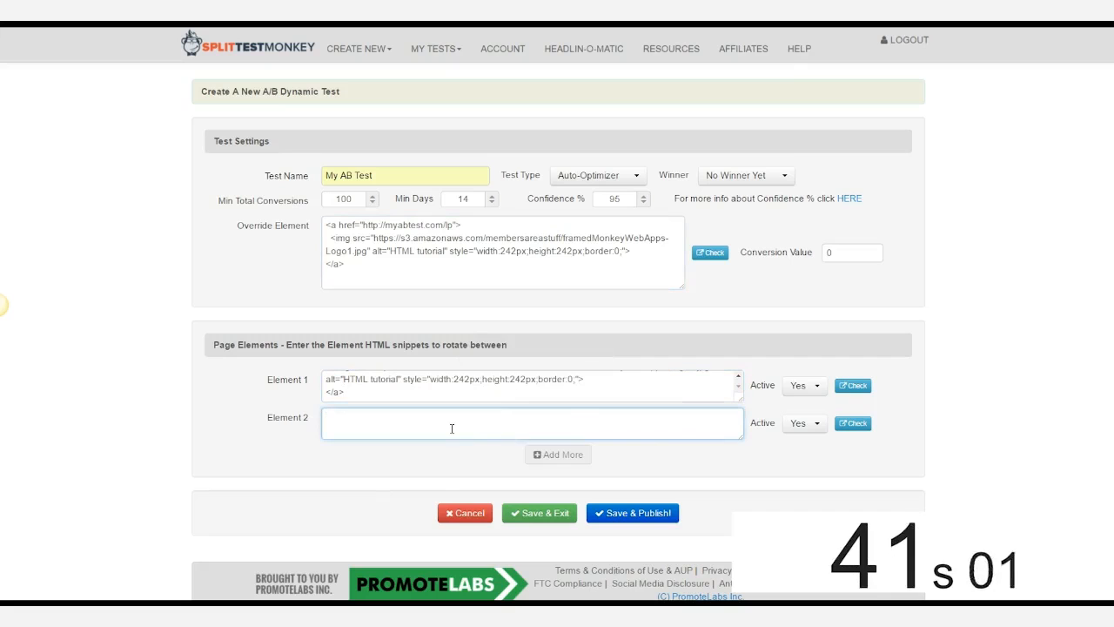
{"action": "key", "text": "ctrl+v"}
{"action": "left_click_drag", "start_coordinate": [741, 437], "coordinate": [745, 514]}
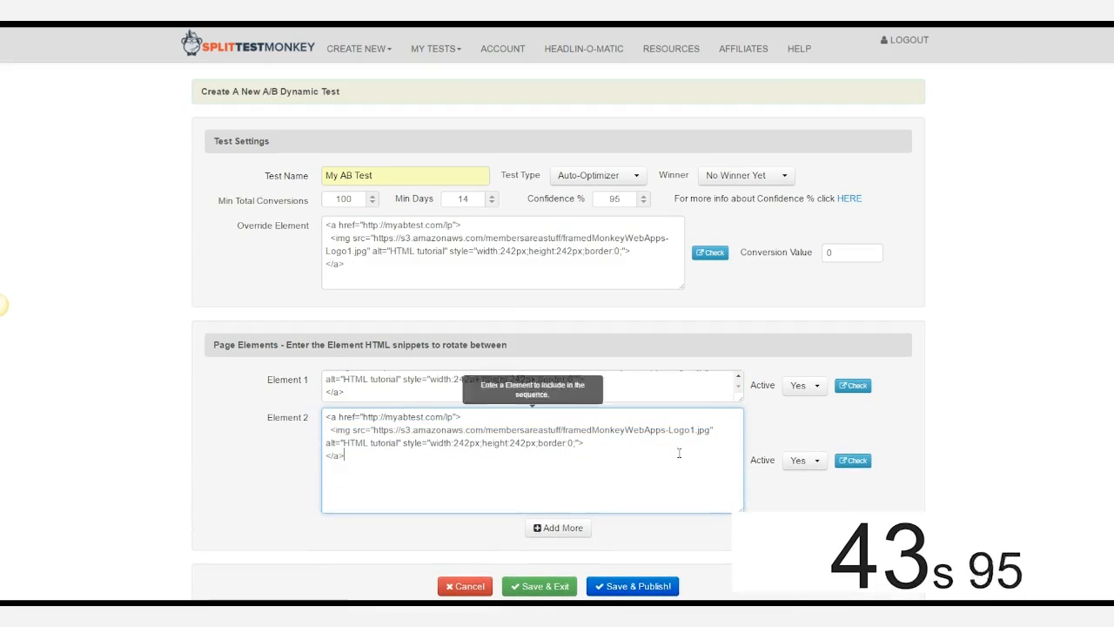
{"action": "left_click_drag", "start_coordinate": [689, 431], "coordinate": [697, 430]}
{"action": "type", "text": "2"}
{"action": "left_click", "coordinate": [777, 440]}
{"action": "scroll", "coordinate": [573, 467], "scroll_direction": "down", "scroll_amount": 2}
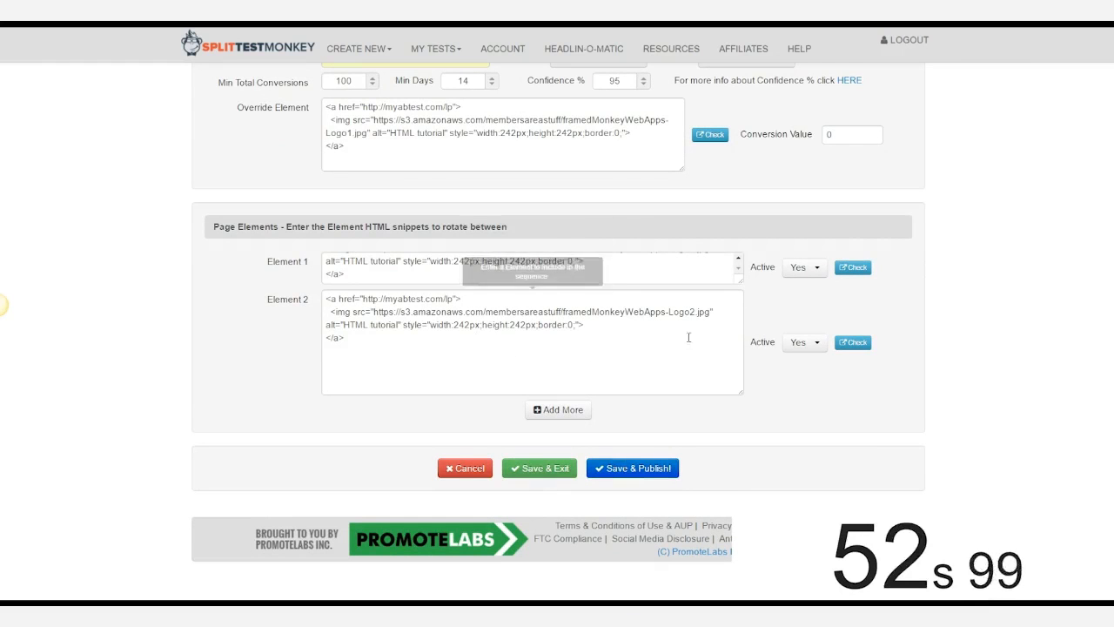
Save and publish the A/B test and insert its element snippet into the HTML block above Recent Posts in the My Awesome Blog page editor.
{"action": "left_click", "coordinate": [642, 469]}
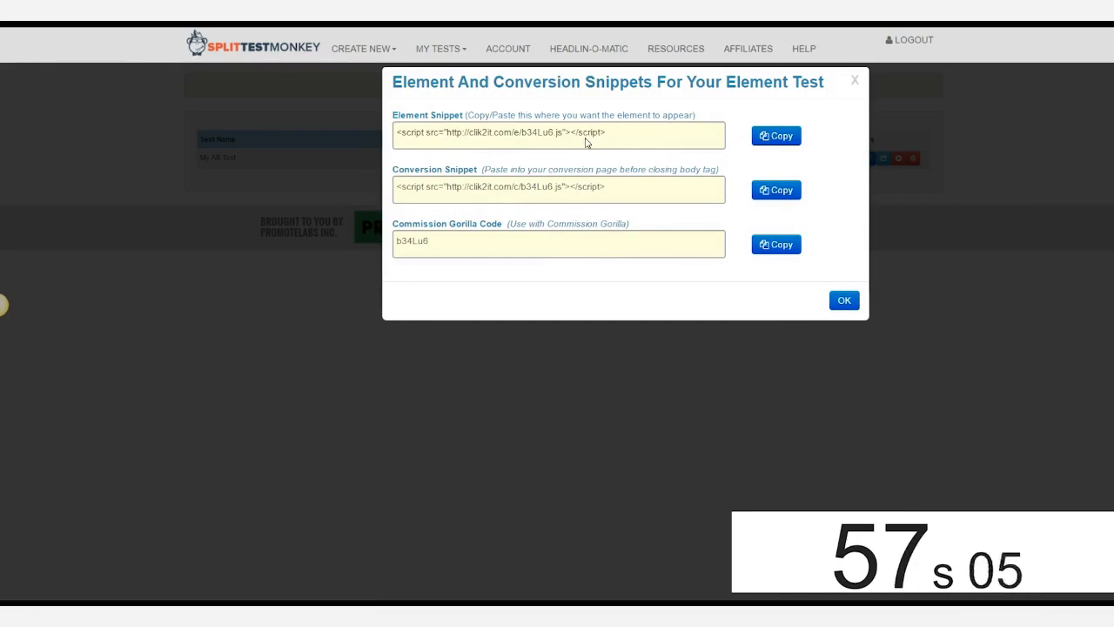
{"action": "left_click_drag", "start_coordinate": [629, 135], "coordinate": [396, 132]}
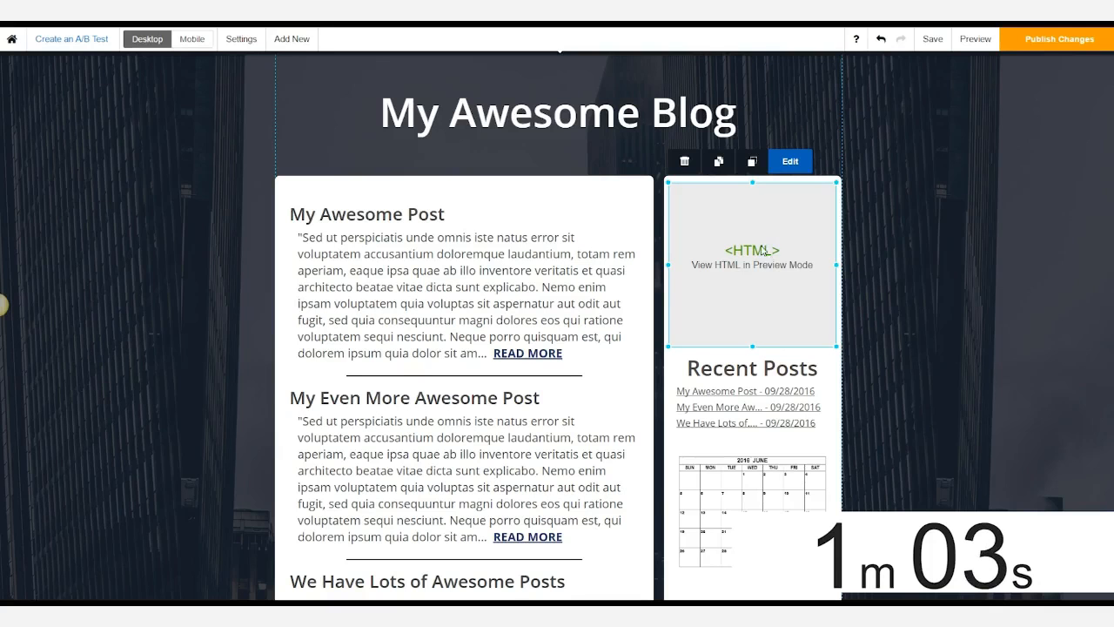
{"action": "double_click", "coordinate": [755, 248]}
{"action": "type", "text": "<script src=\"http://clik2it.com/e/b34Lu6.js\"> </script>"}
{"action": "left_click", "coordinate": [865, 228]}
{"action": "double_click", "coordinate": [756, 238]}
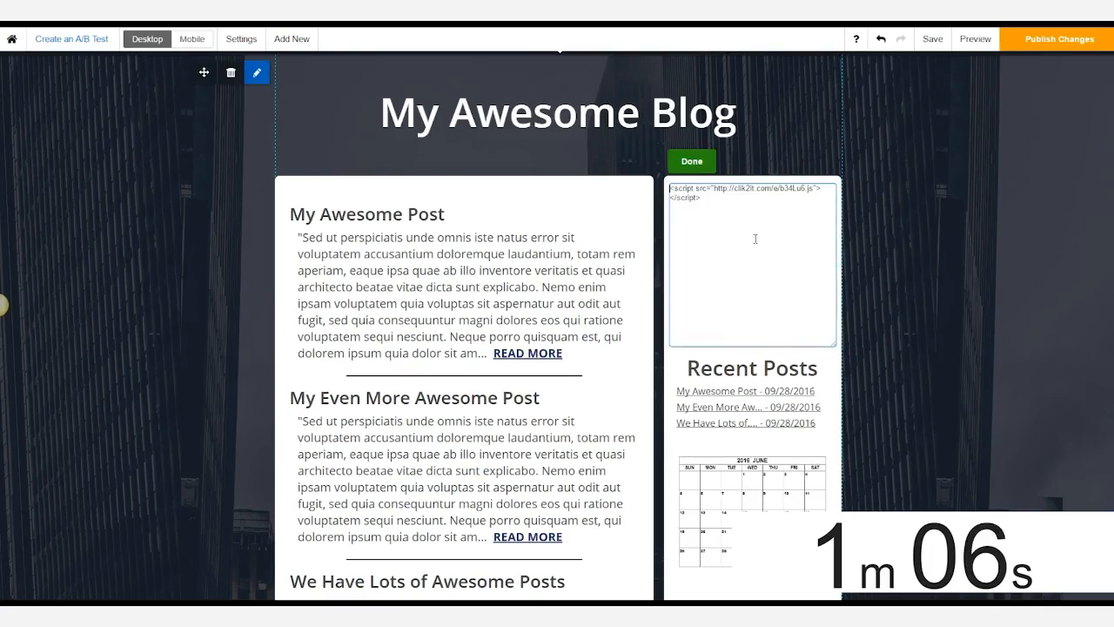
{"action": "left_click", "coordinate": [693, 161]}
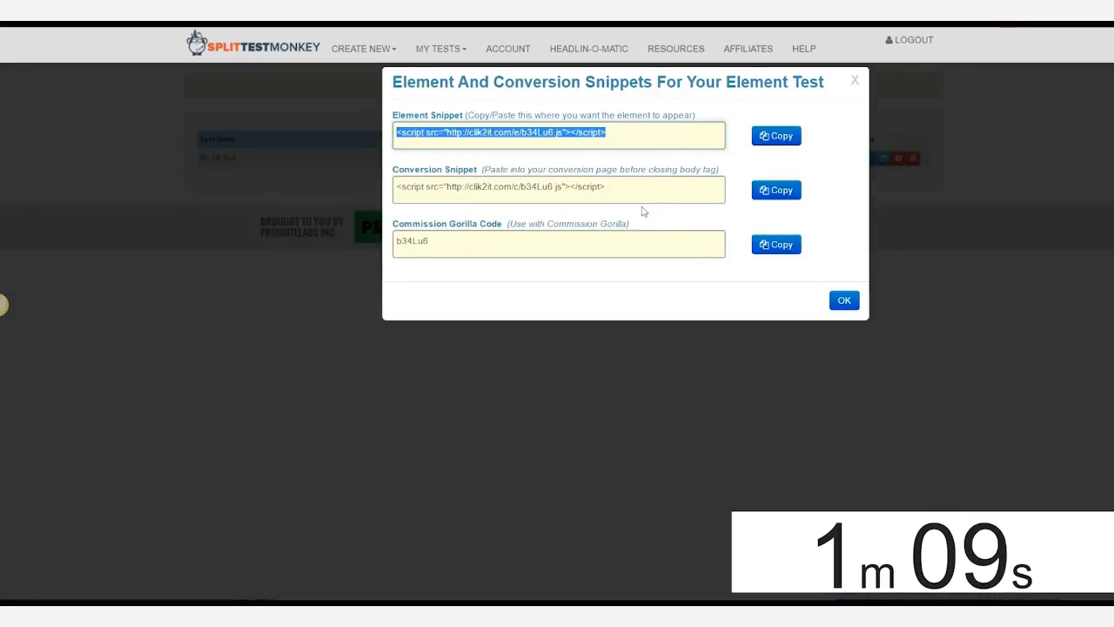
Copy the test's conversion snippet into the Body JavaScript of the Monkey Web Apps sign-up page in the page editor and apply it.
{"action": "left_click", "coordinate": [614, 192]}
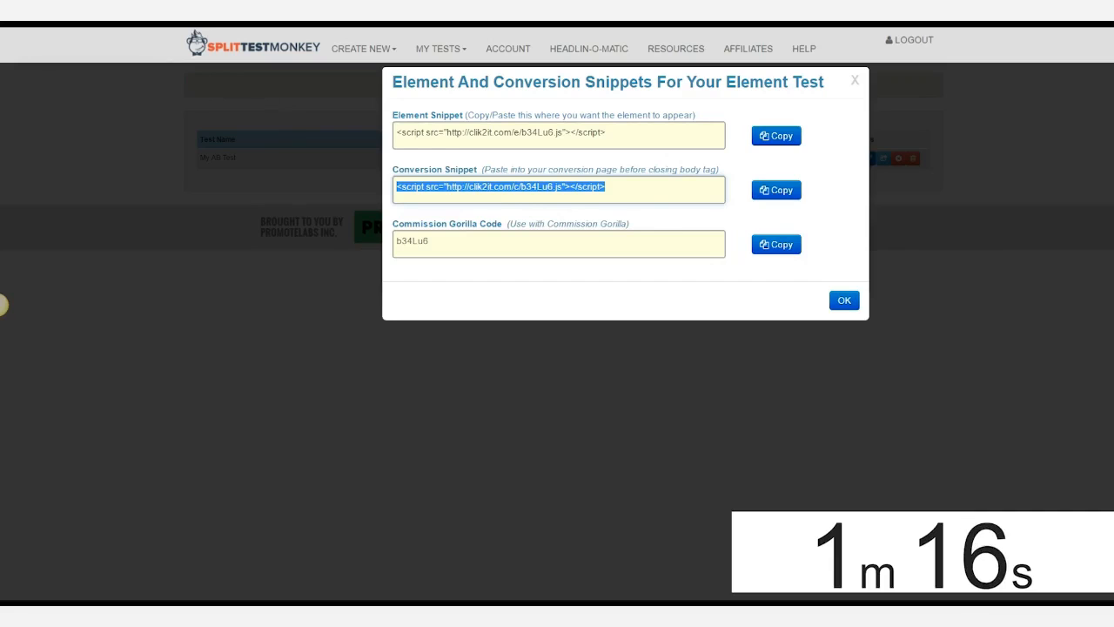
{"action": "key", "text": "ctrl+Tab"}
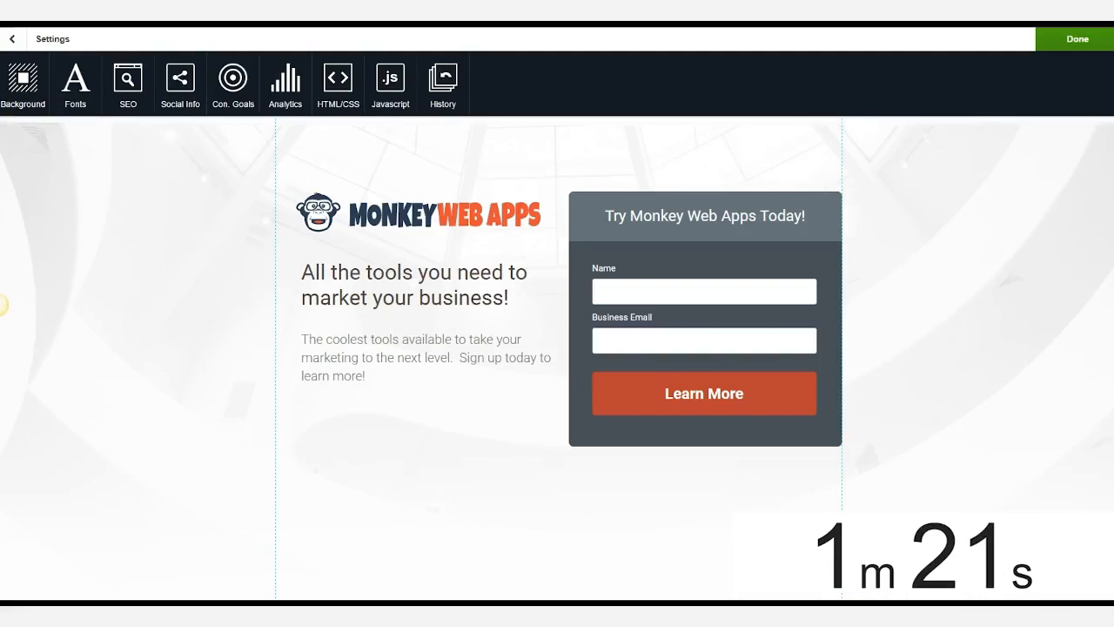
{"action": "left_click", "coordinate": [393, 94]}
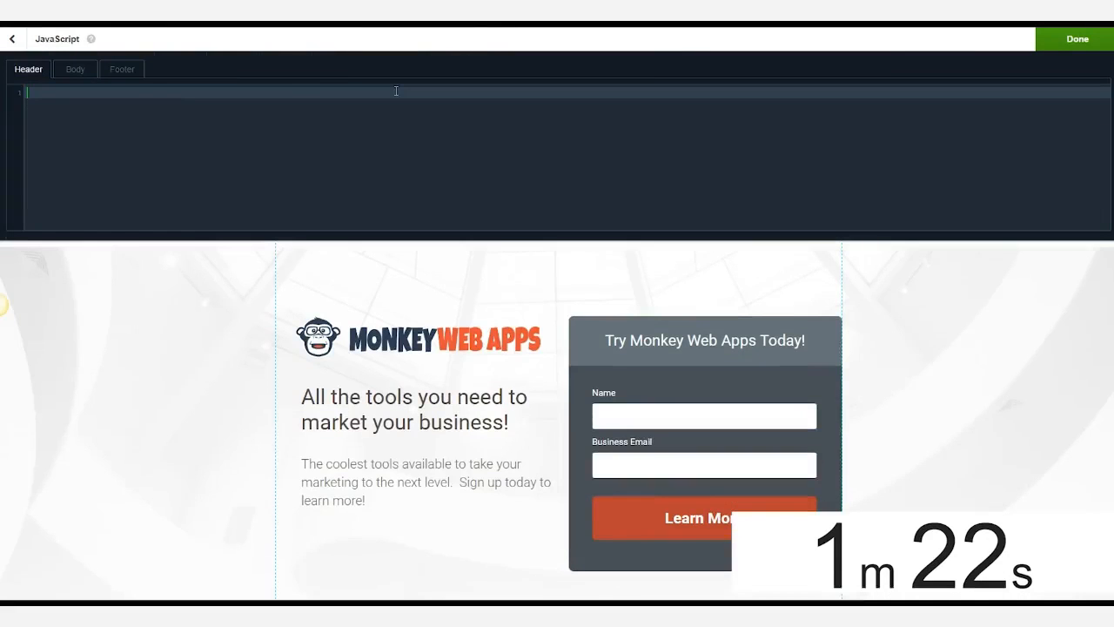
{"action": "left_click", "coordinate": [83, 74]}
{"action": "key", "text": "ctrl+v"}
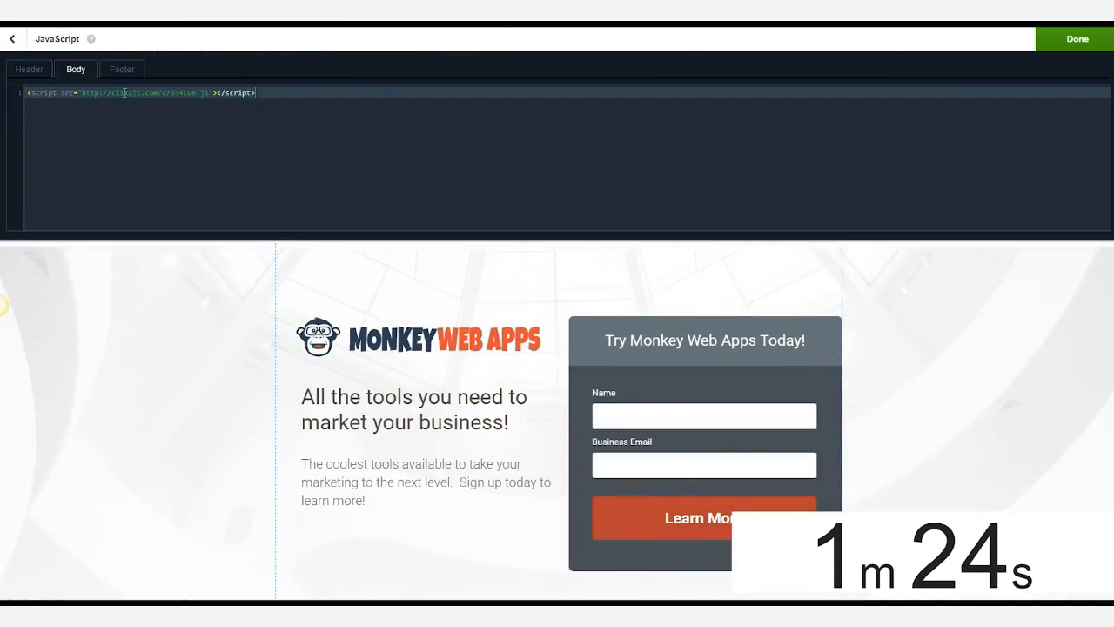
{"action": "left_click", "coordinate": [1062, 43]}
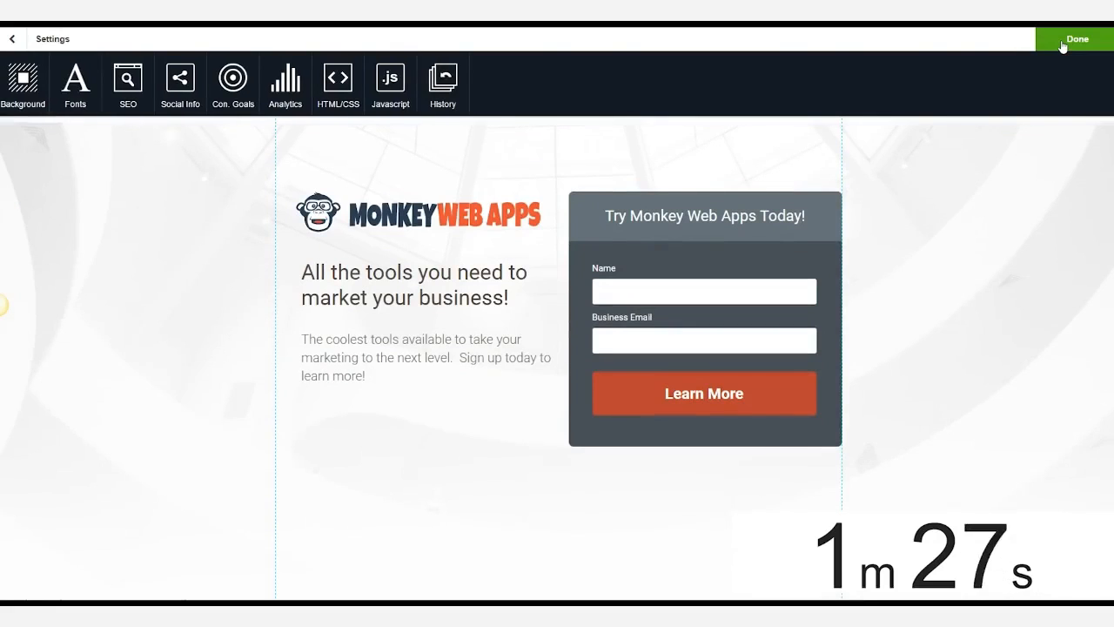